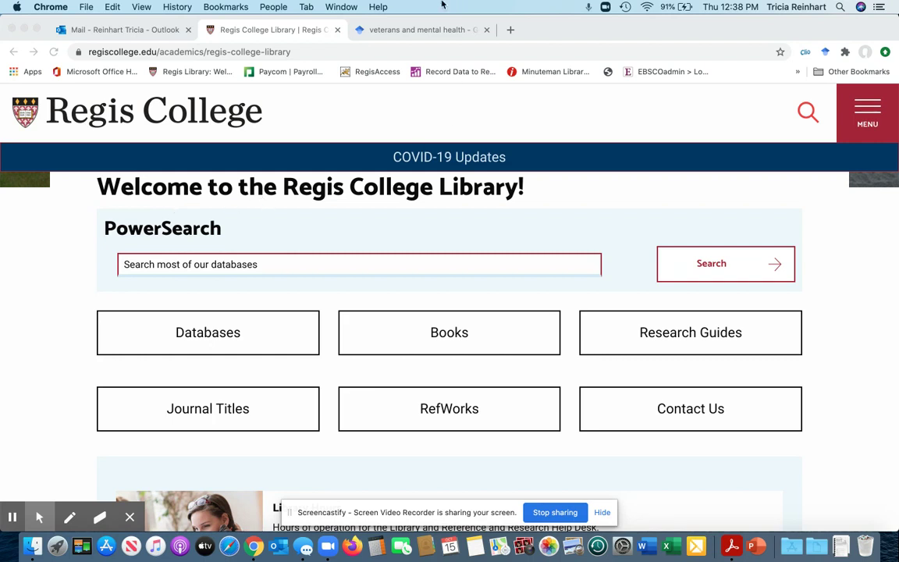
# Step: Switch to the 'veterans and mental health' Google Scholar results tab
pyautogui.click(384, 33)
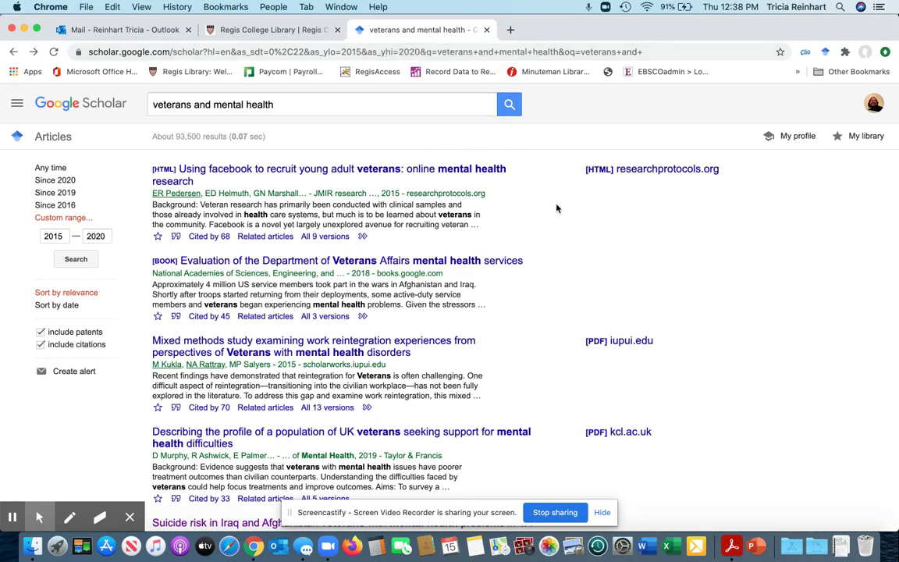
# Step: Open the 'Suicide risk in Iraq and Afghanistan veterans with mental health problems in VA care' result
pyautogui.scroll(-5, 553, 226)
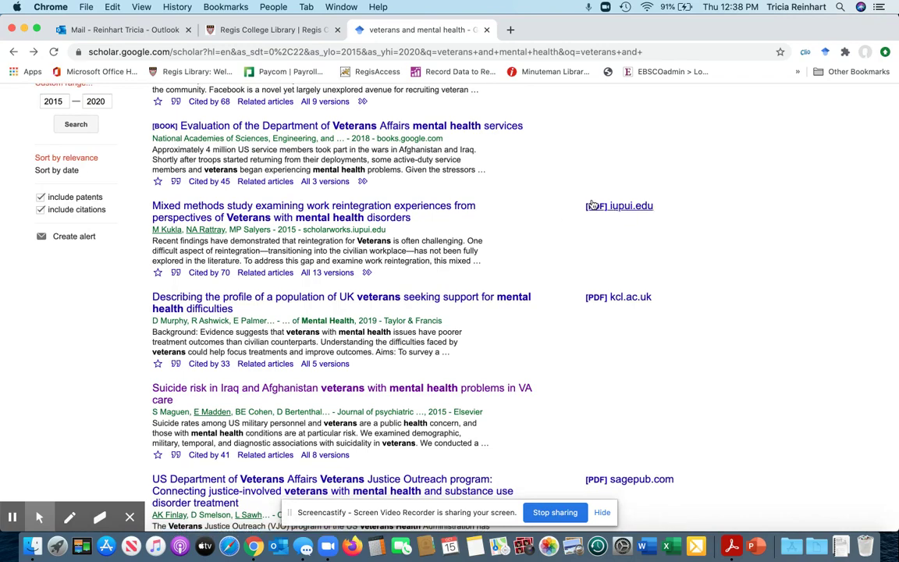
pyautogui.scroll(-3, 555, 201)
pyautogui.scroll(-3, 556, 203)
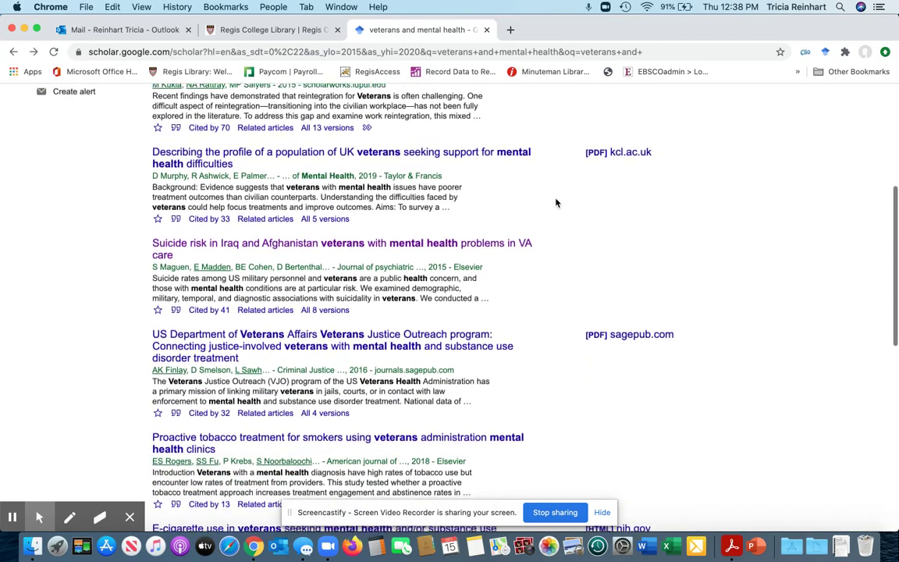
pyautogui.click(320, 242)
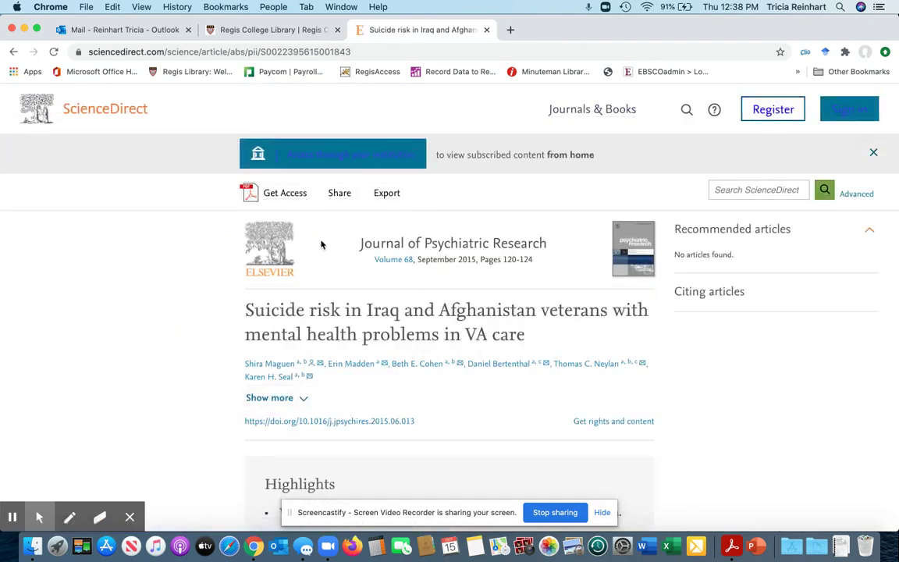
# Step: View the Suicide risk article's Get Access options, dismiss them, and go back to Scholar
pyautogui.click(275, 199)
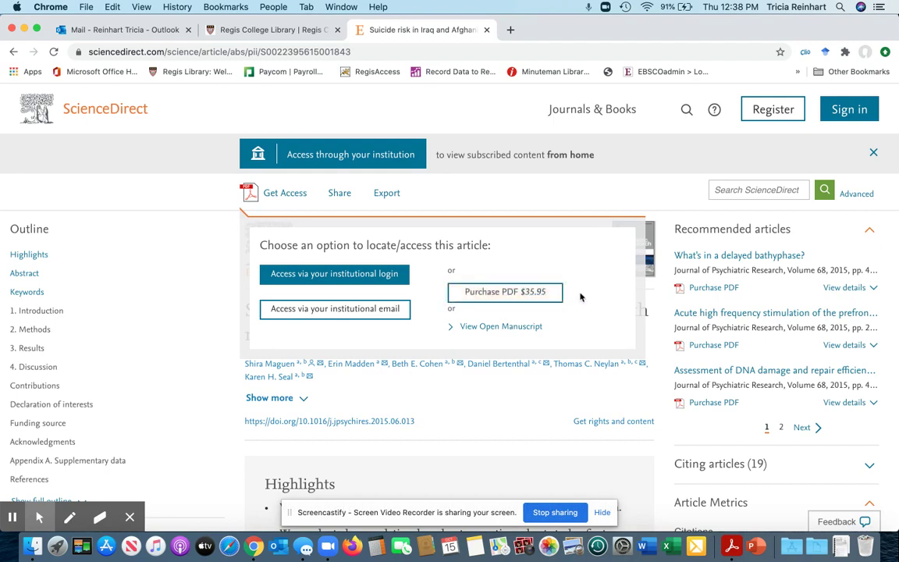
pyautogui.click(285, 198)
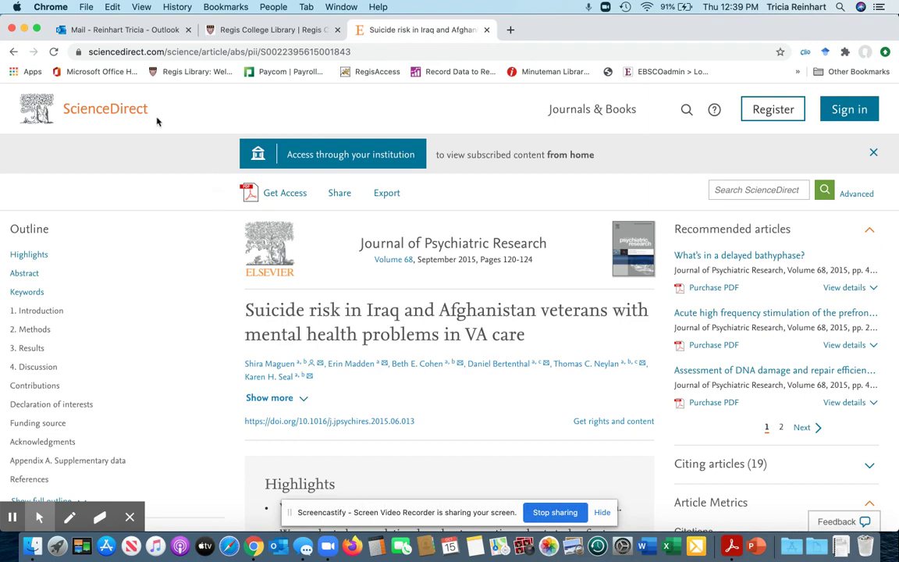
pyautogui.click(14, 53)
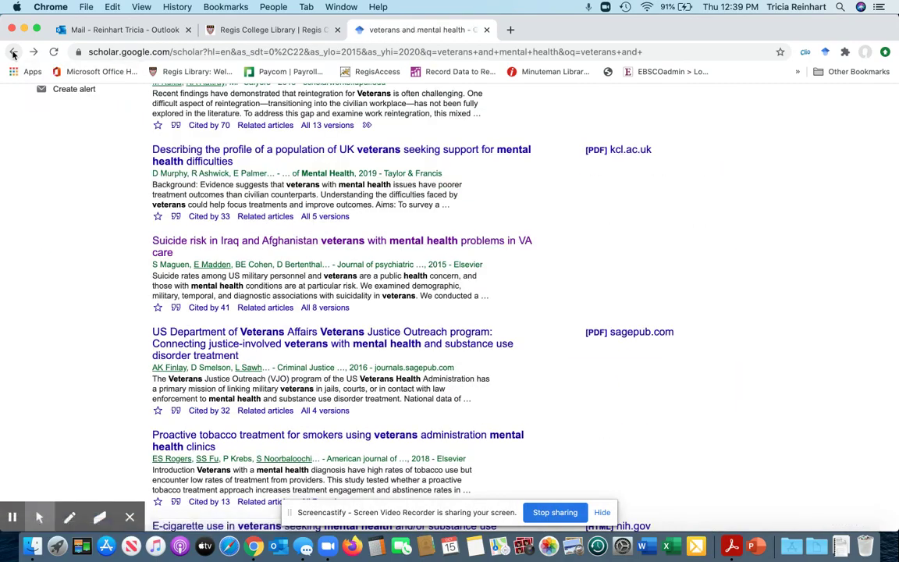
# Step: In Scholar's Library links settings, add 'Regis College Library - Find@RegisCollege' and save
pyautogui.scroll(8, 140, 178)
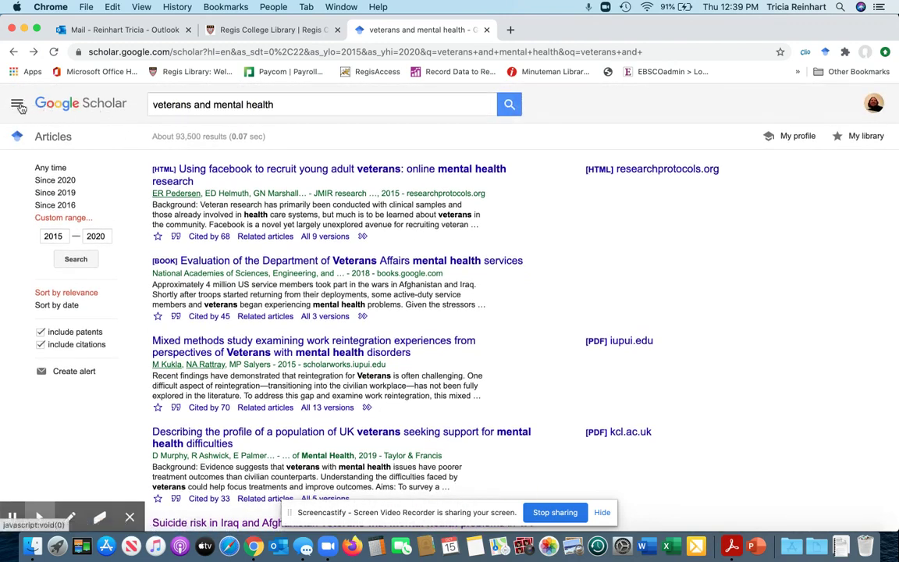
pyautogui.click(17, 105)
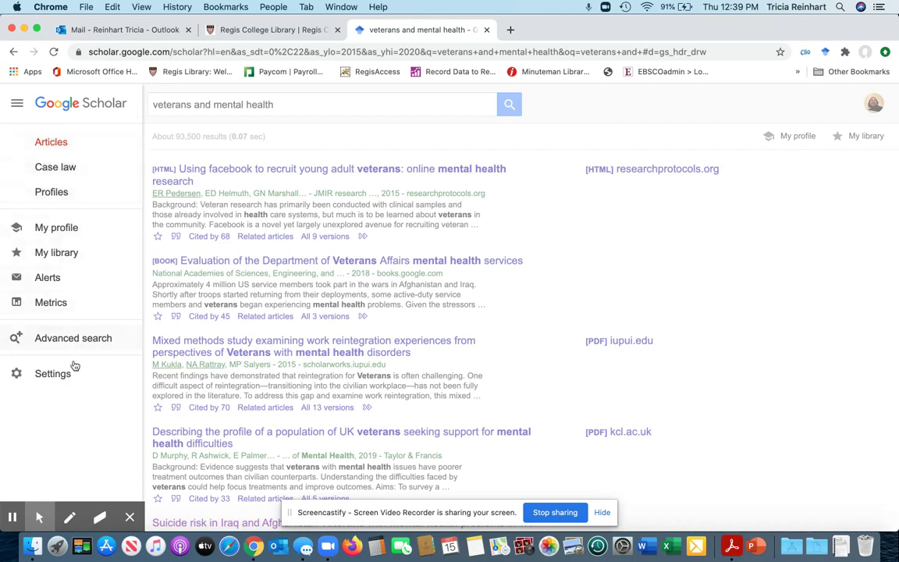
pyautogui.click(51, 375)
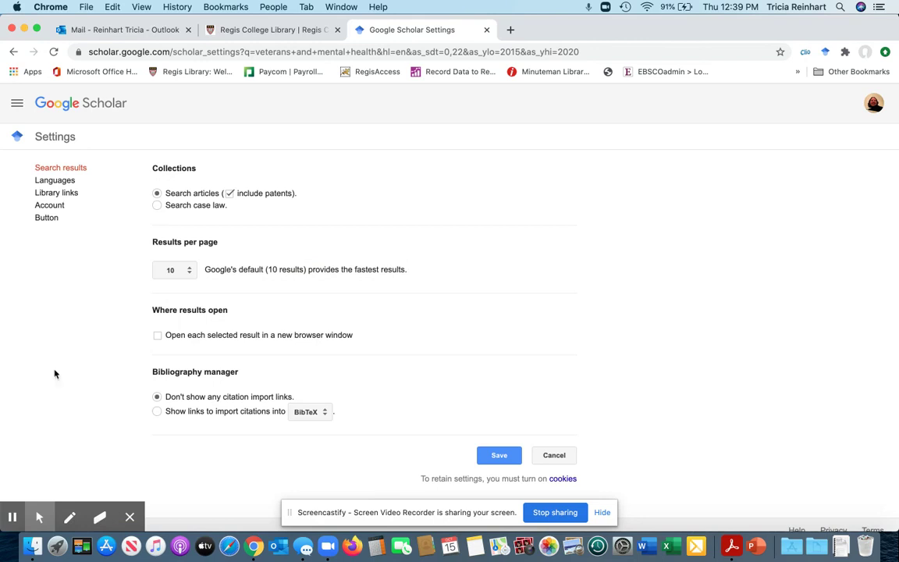
pyautogui.click(55, 195)
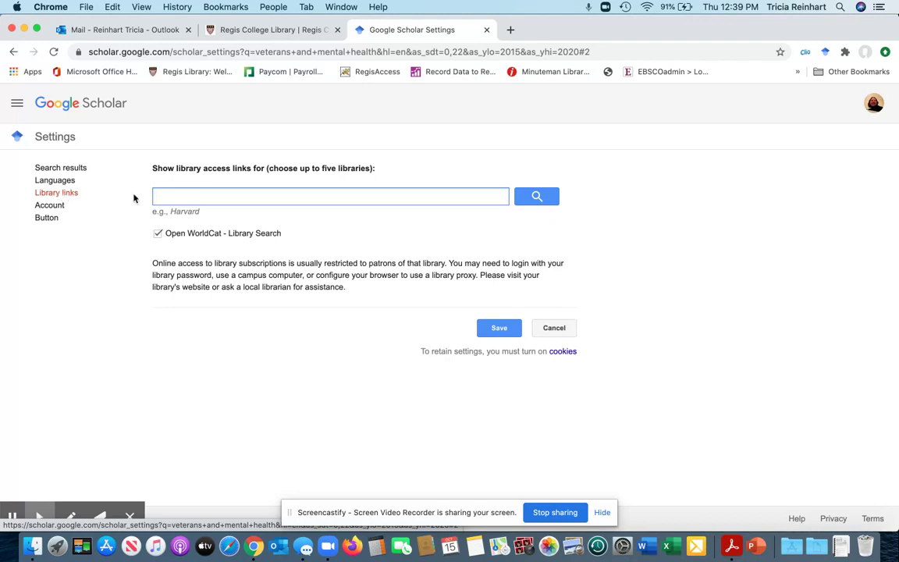
pyautogui.write('reg')
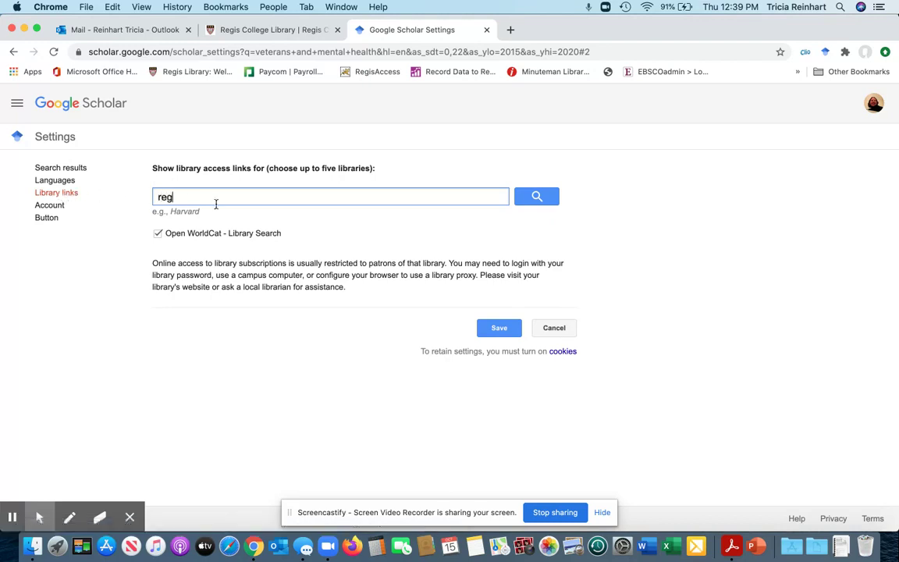
pyautogui.write('is college library')
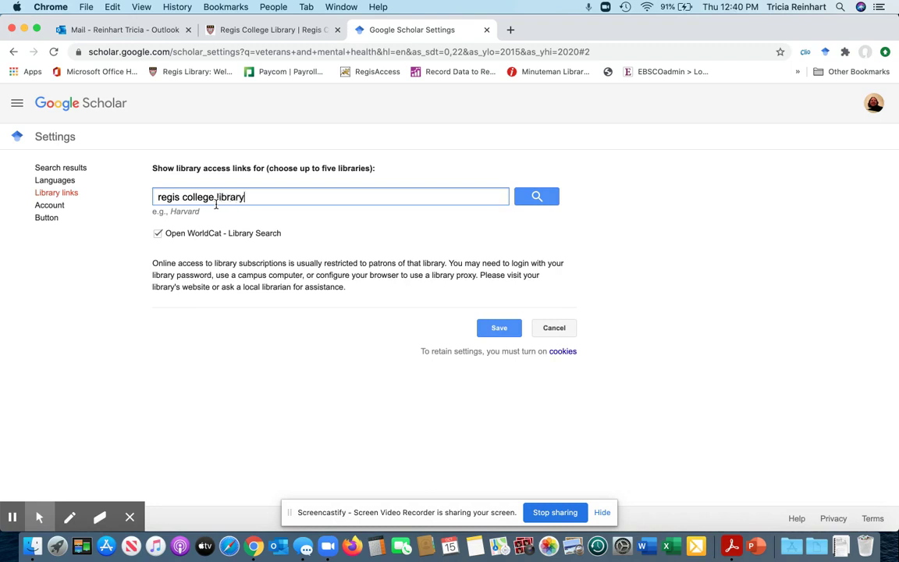
pyautogui.click(531, 201)
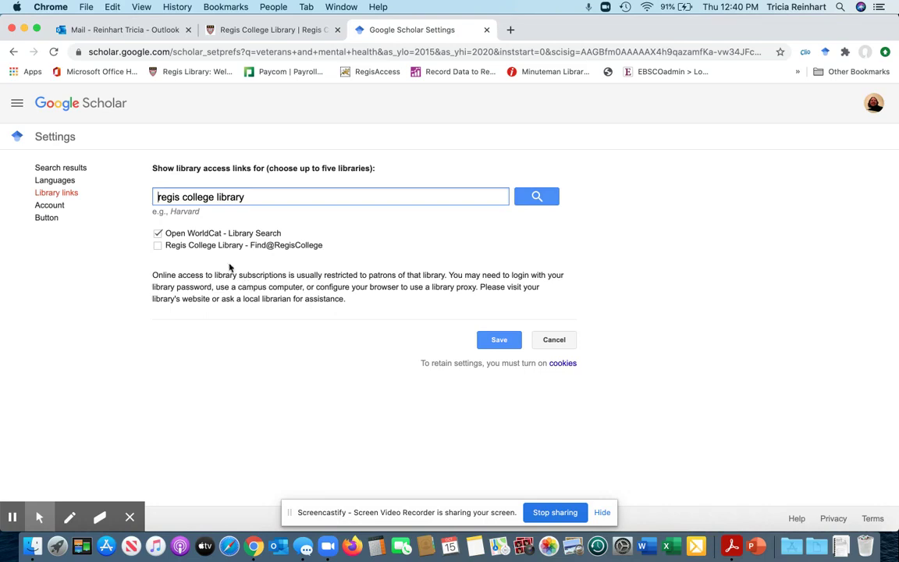
pyautogui.click(158, 246)
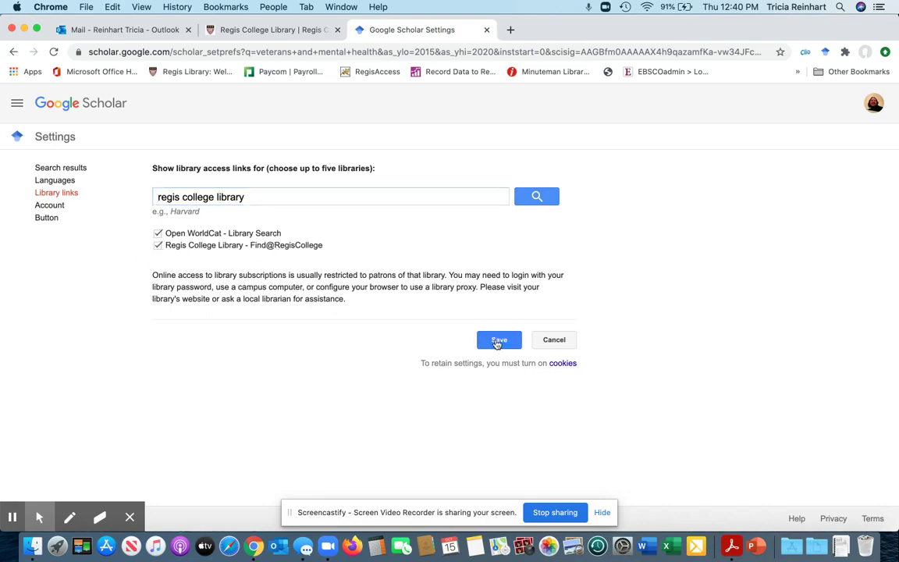
pyautogui.click(497, 344)
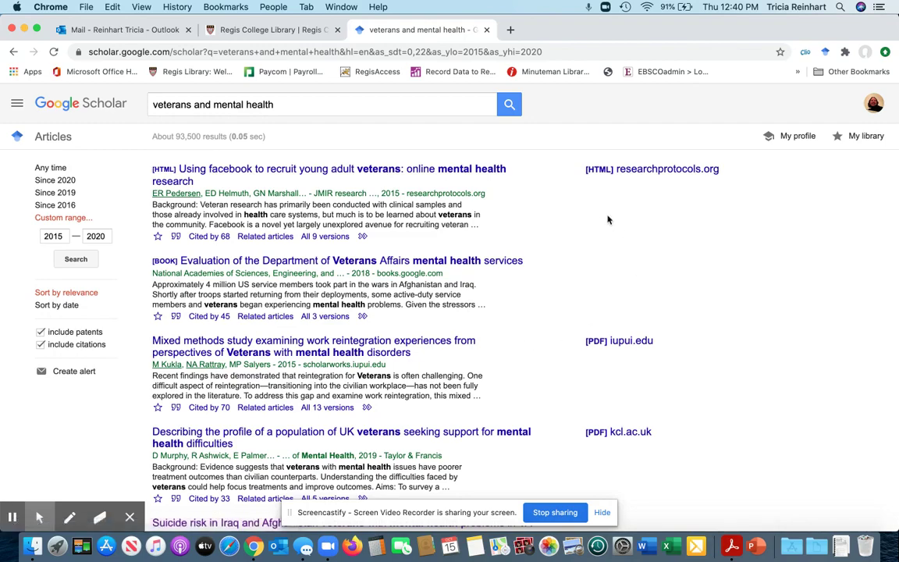
# Step: Follow Find@RegisCollege on the US Department of Veterans Affairs Justice Outreach result
pyautogui.scroll(-5, 612, 224)
pyautogui.scroll(-4, 603, 220)
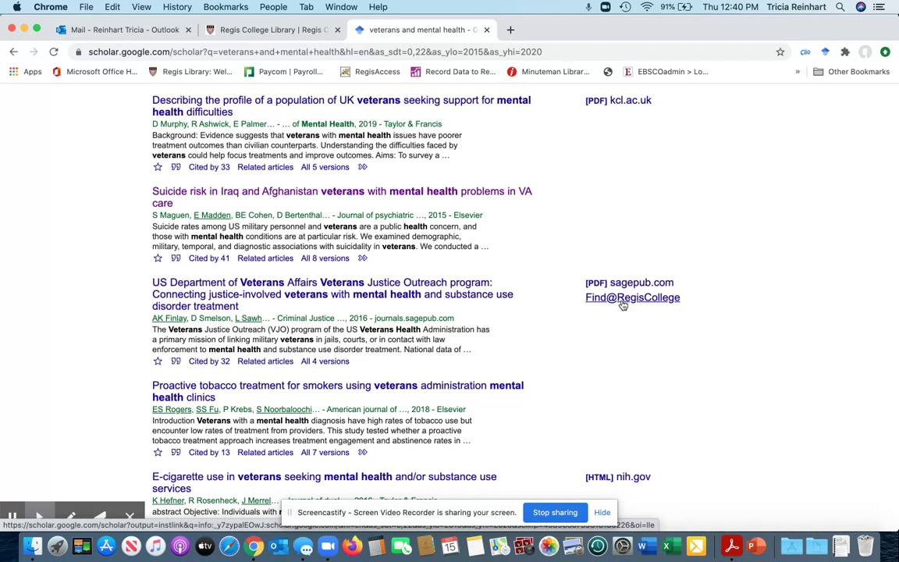
pyautogui.click(621, 303)
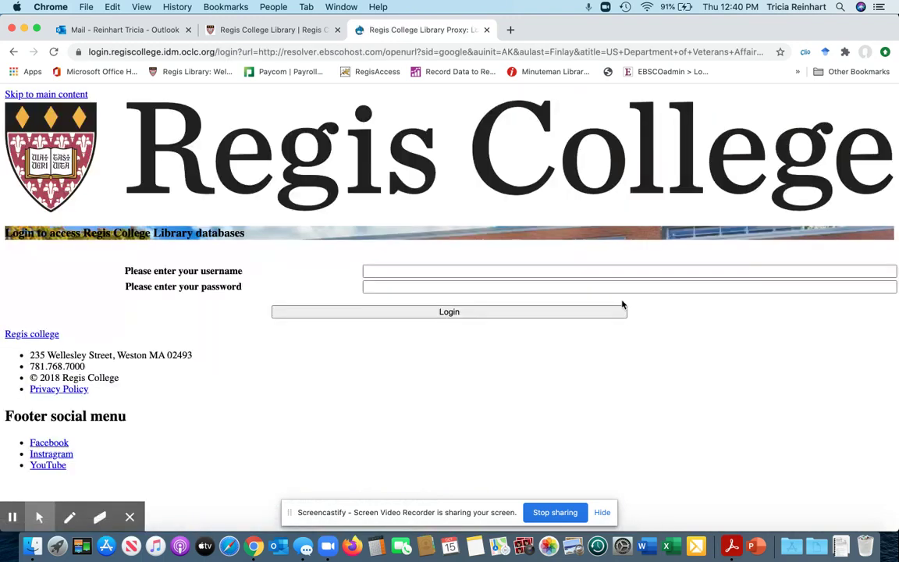
# Step: Log in and open the Justice Outreach article's SAGE Journals full text, then return to the finder
pyautogui.click(431, 312)
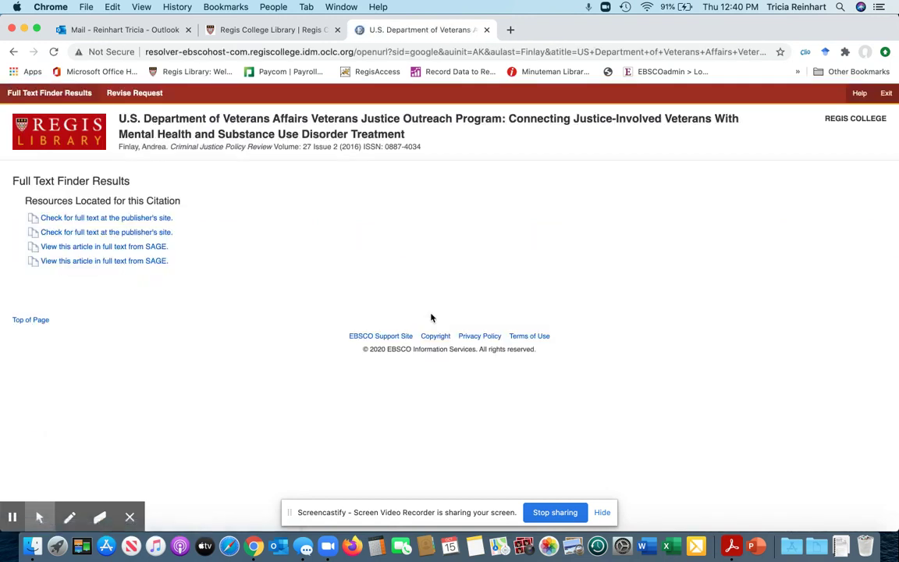
pyautogui.click(88, 218)
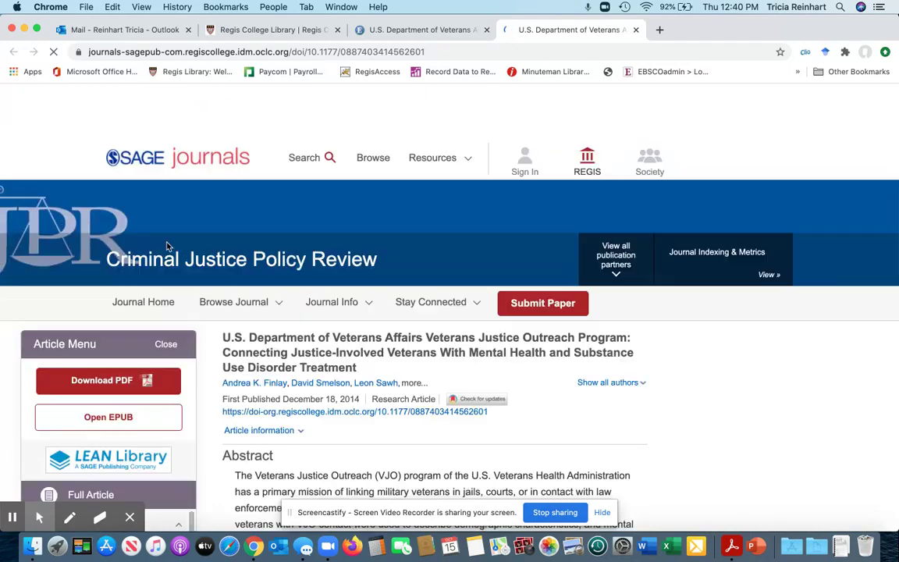
pyautogui.moveTo(233, 302)
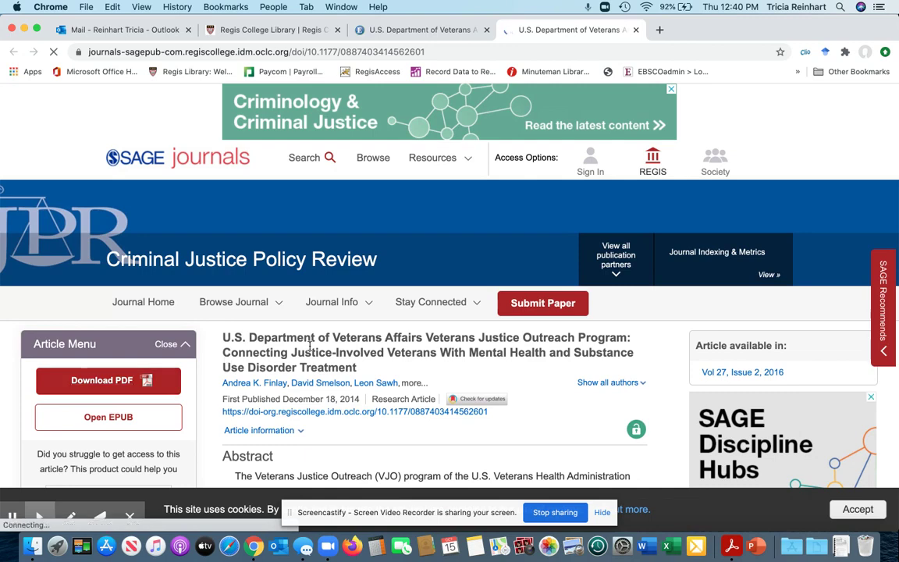
pyautogui.moveTo(334, 302)
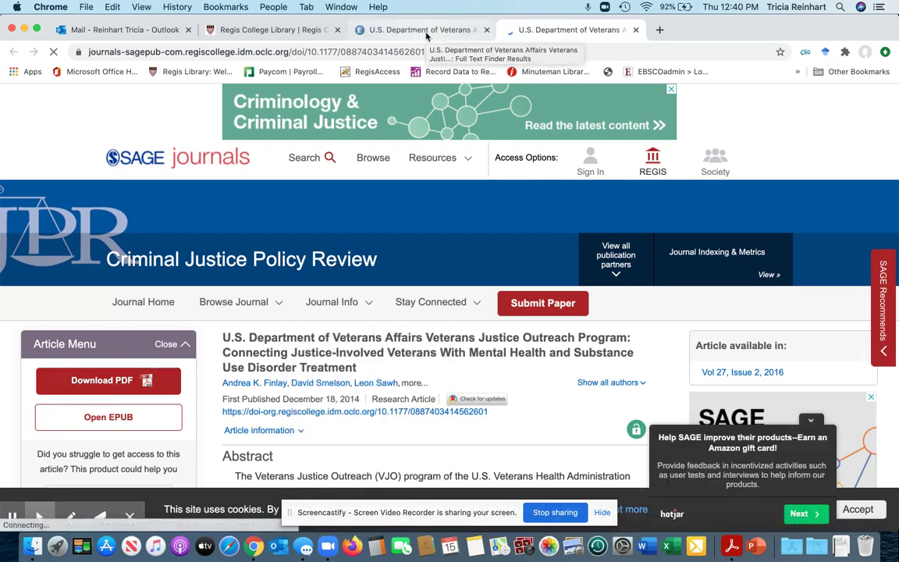
pyautogui.click(426, 31)
pyautogui.click(14, 52)
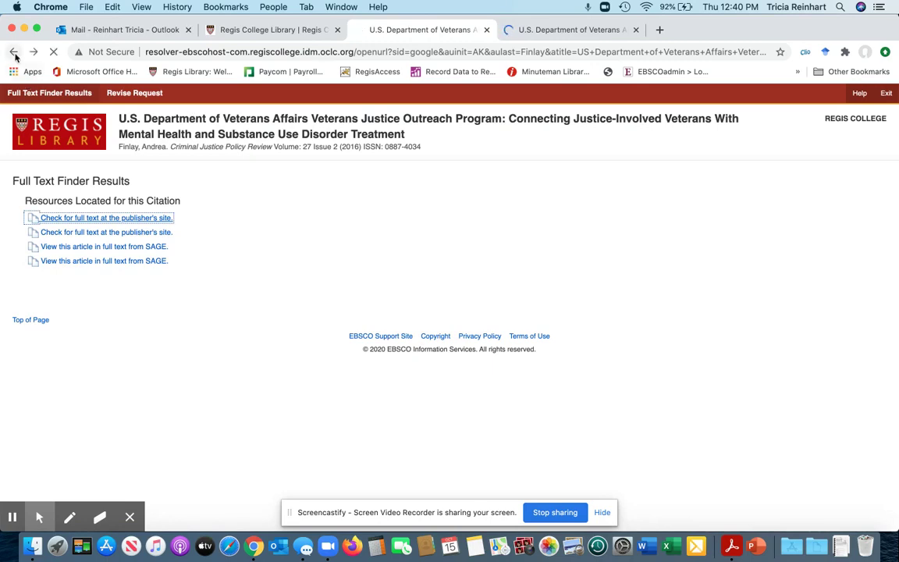
# Step: Open 'Proactive Tobacco Treatment for Smokers…' from Scholar and copy its full title
pyautogui.click(14, 52)
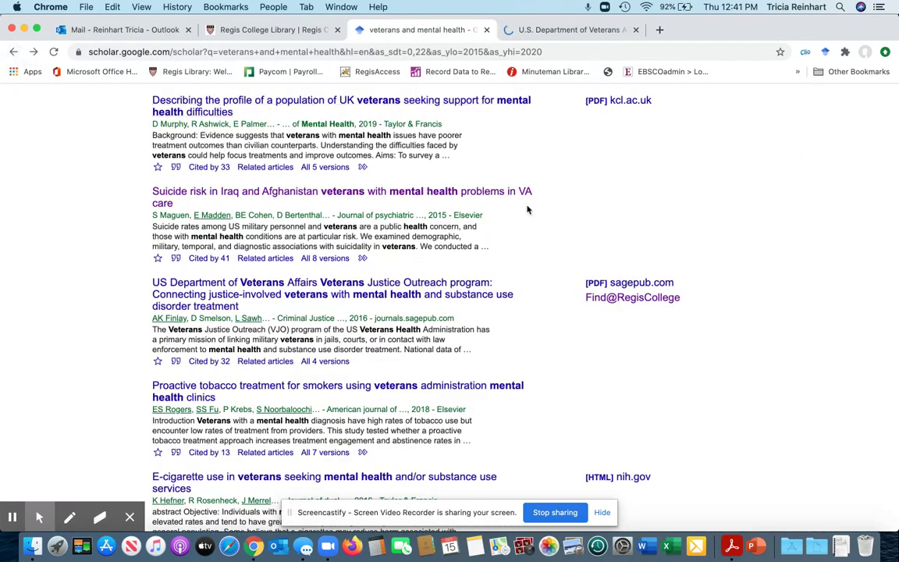
pyautogui.scroll(-3, 526, 210)
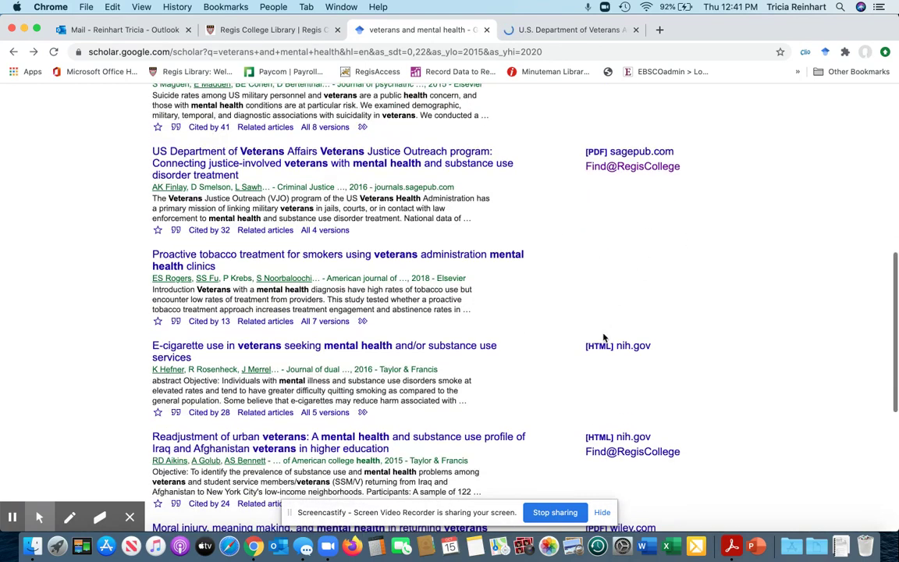
pyautogui.click(352, 258)
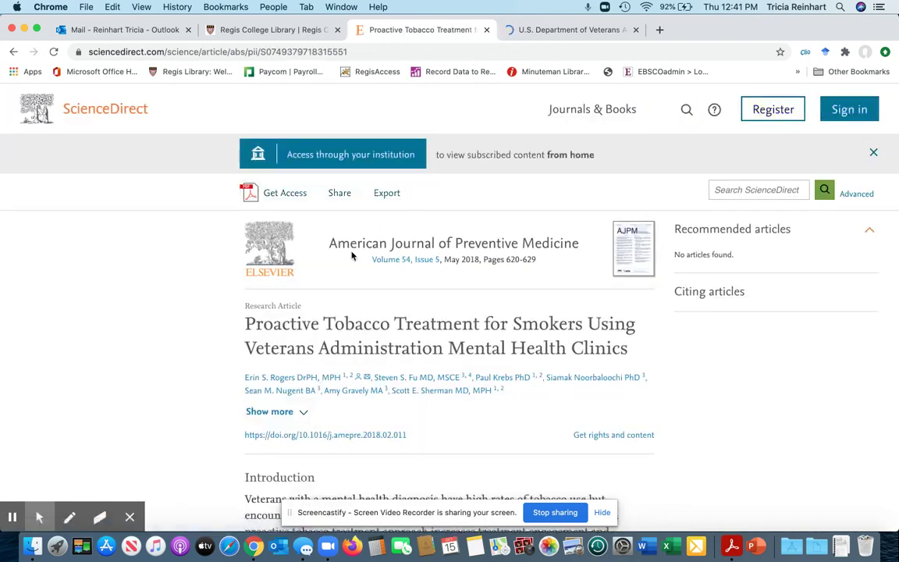
pyautogui.moveTo(246, 322); pyautogui.dragTo(635, 351)
pyautogui.press('super+c')
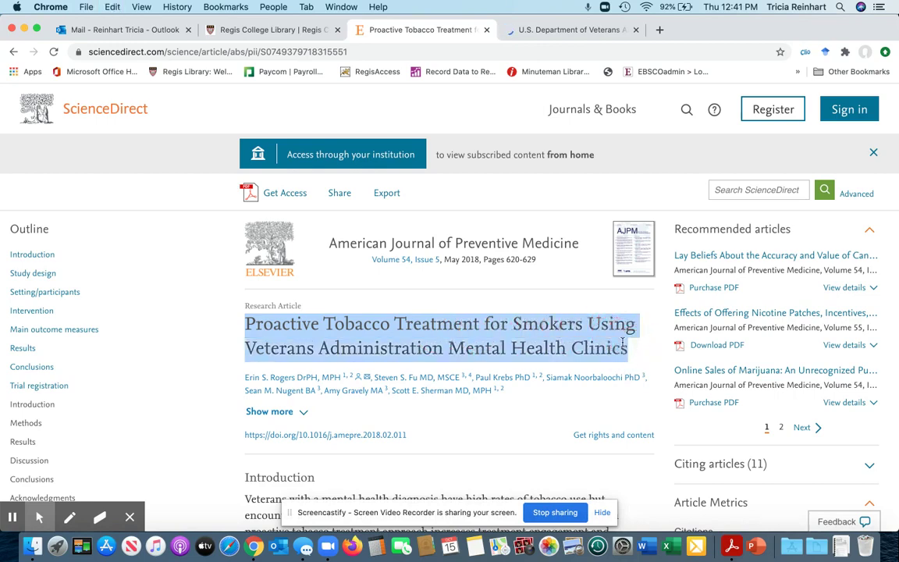
pyautogui.click(239, 34)
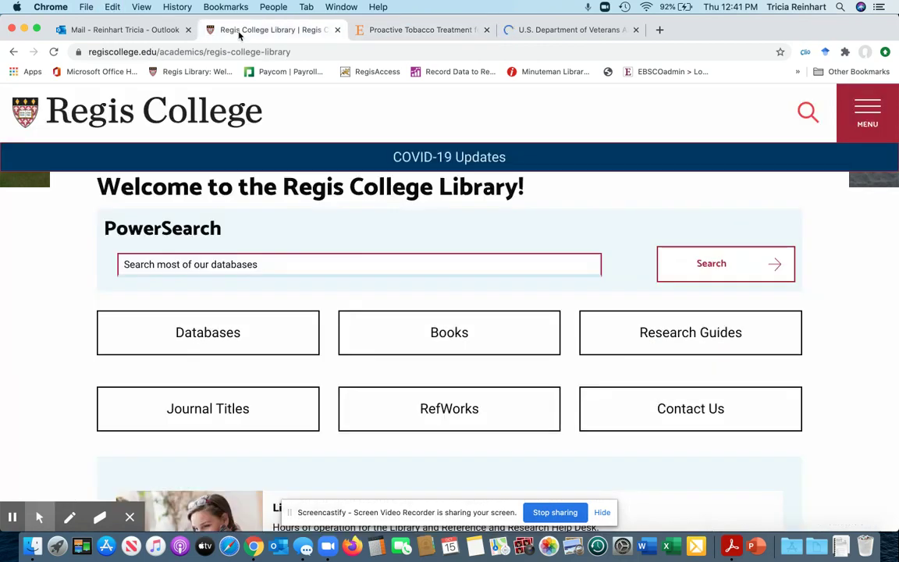
# Step: Paste the copied 'Proactive Tobacco Treatment for Smokers…' title into PowerSearch and run the search
pyautogui.click(237, 263)
pyautogui.press('super+v')
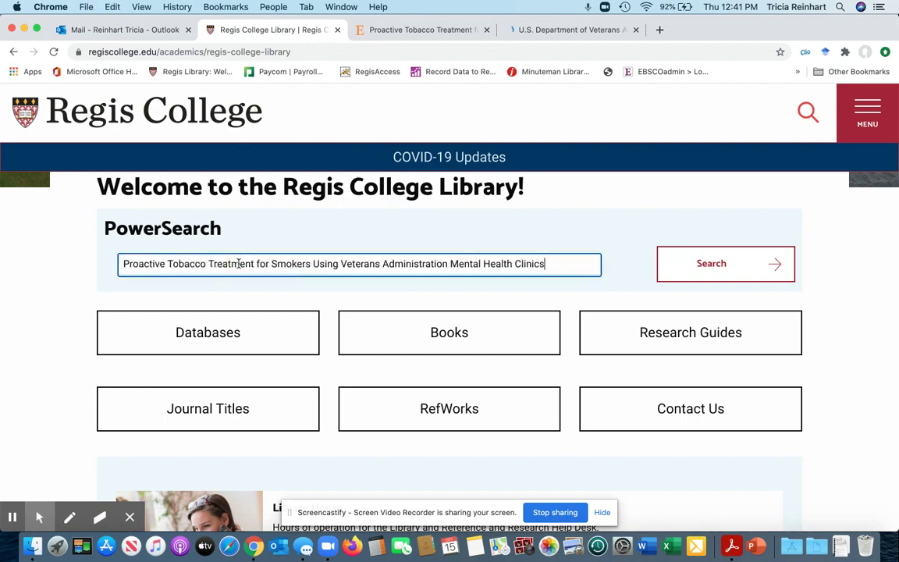
pyautogui.press('Return')
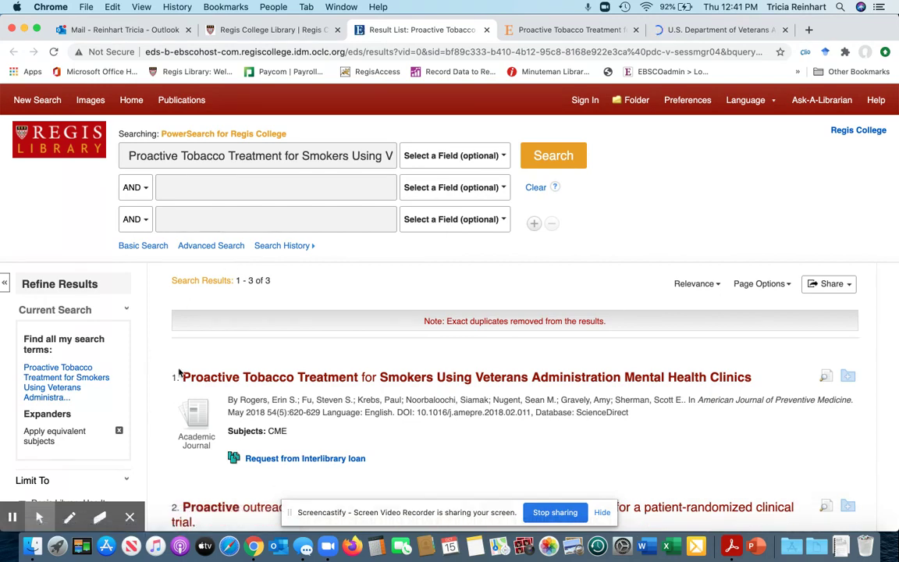
pyautogui.scroll(-5, 178, 373)
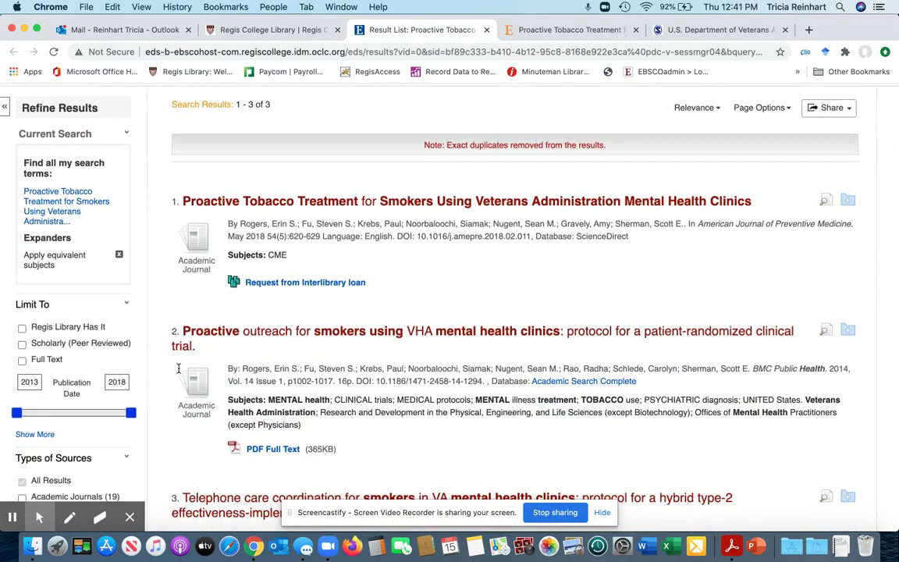